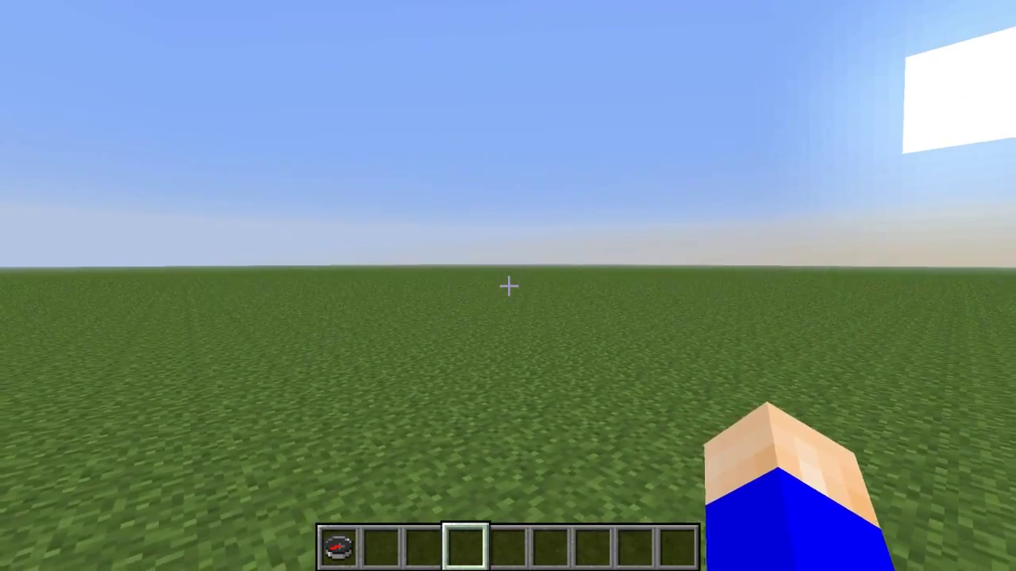
# Step: Equip the compass, open its Teleporter menu and choose the Spawn destination
pyautogui.scroll(1, 507, 285)
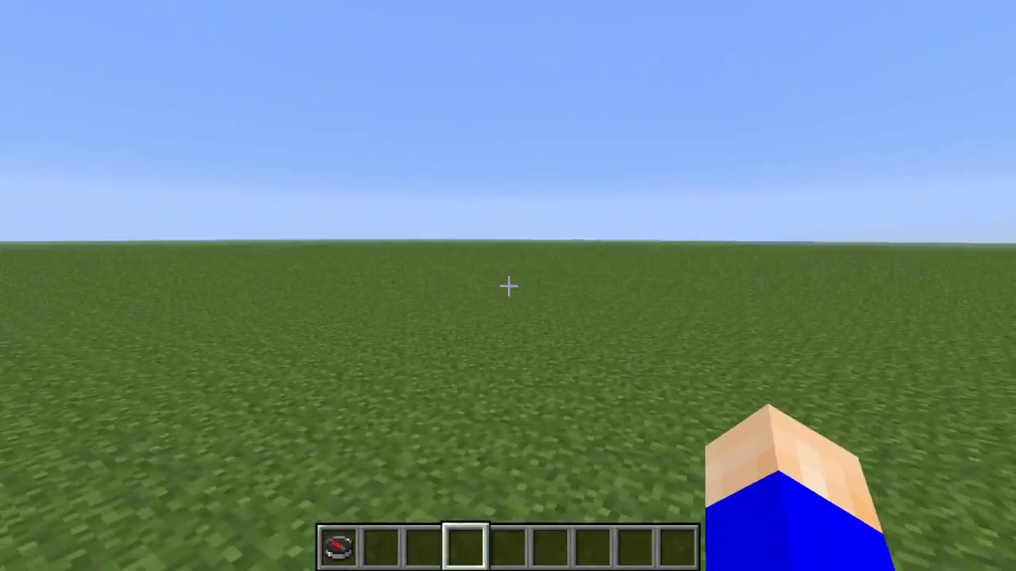
pyautogui.scroll(1, 508, 285)
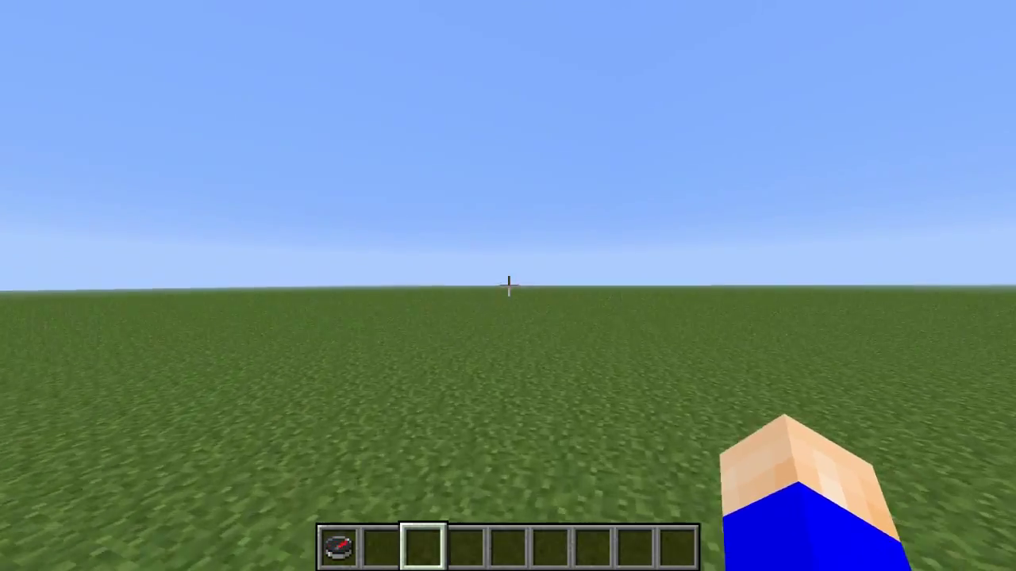
pyautogui.scroll(1, 508, 286)
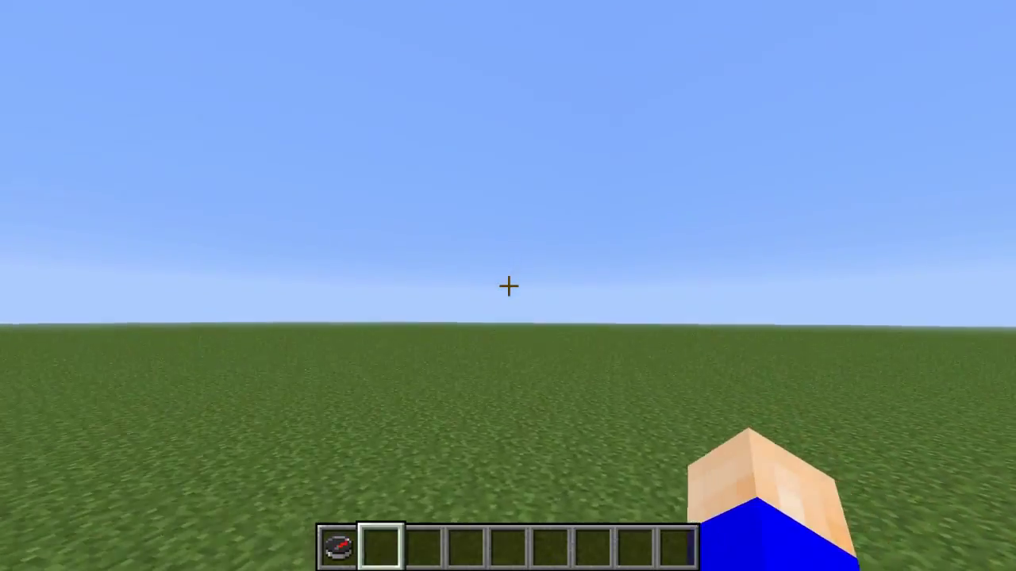
pyautogui.scroll(1, 508, 285)
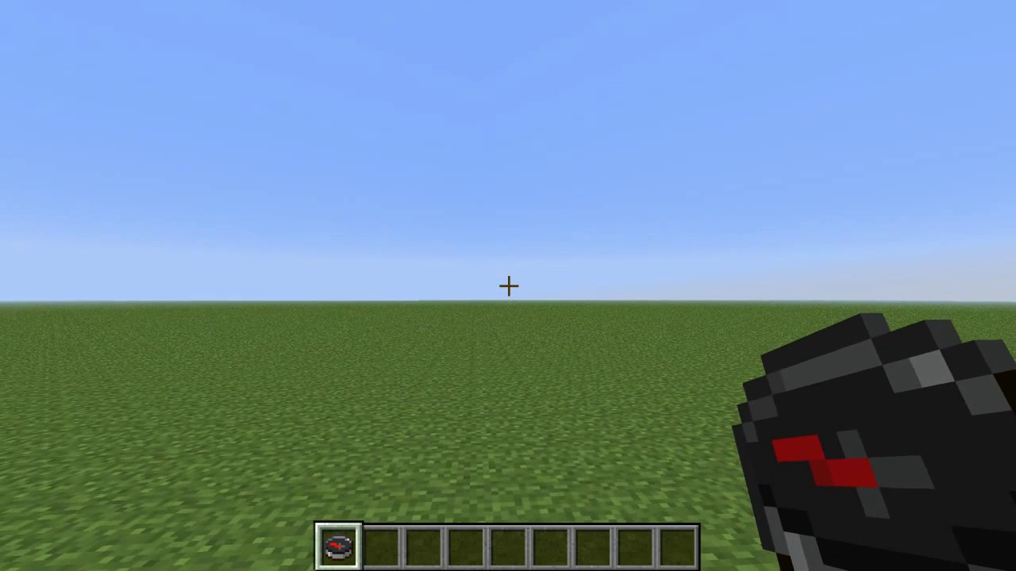
pyautogui.rightClick(508, 286)
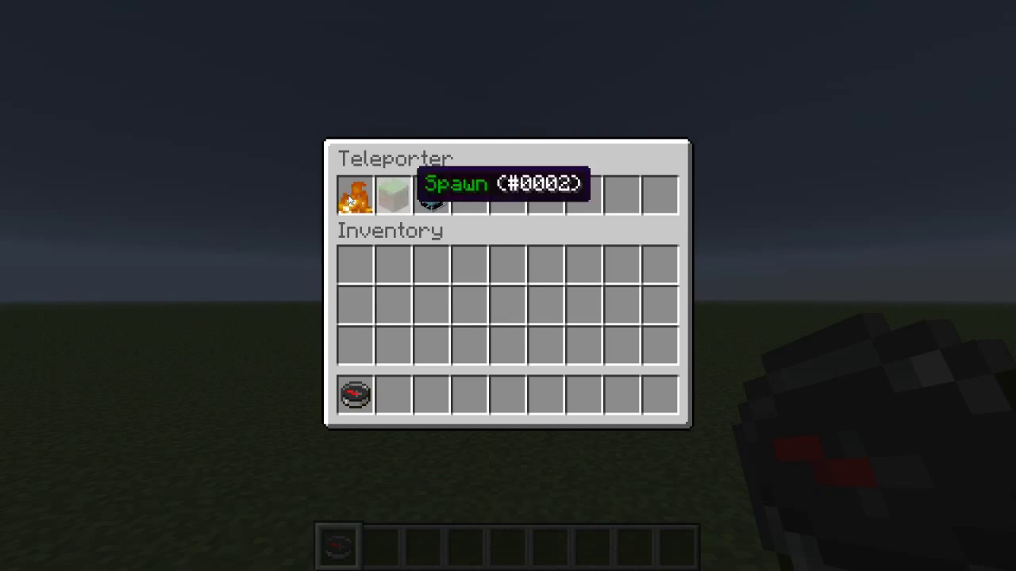
pyautogui.click(393, 195)
pyautogui.scroll(-1, 508, 286)
pyautogui.scroll(1, 508, 286)
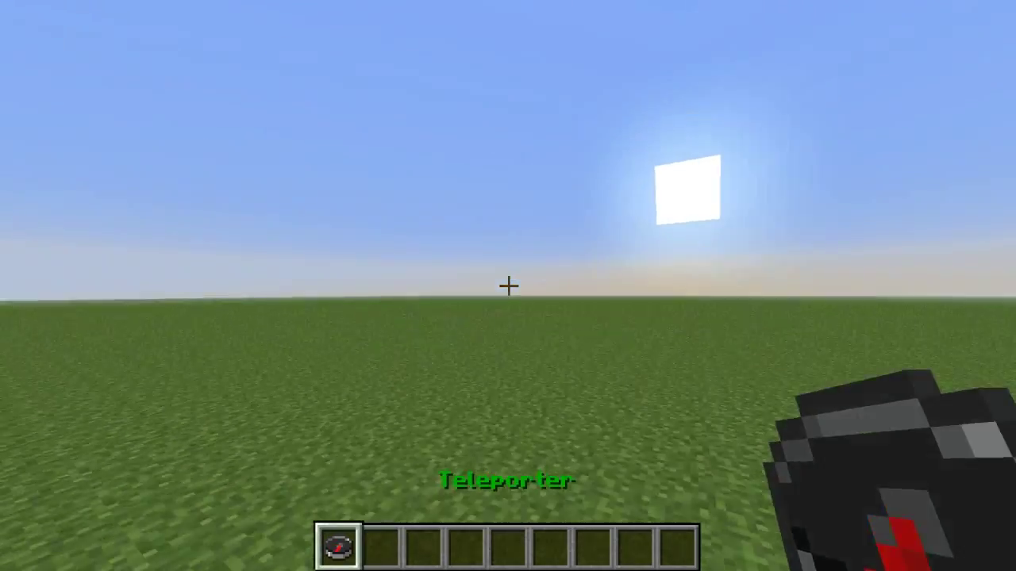
pyautogui.scroll(-1, 508, 286)
pyautogui.scroll(1, 508, 286)
pyautogui.scroll(-1, 508, 286)
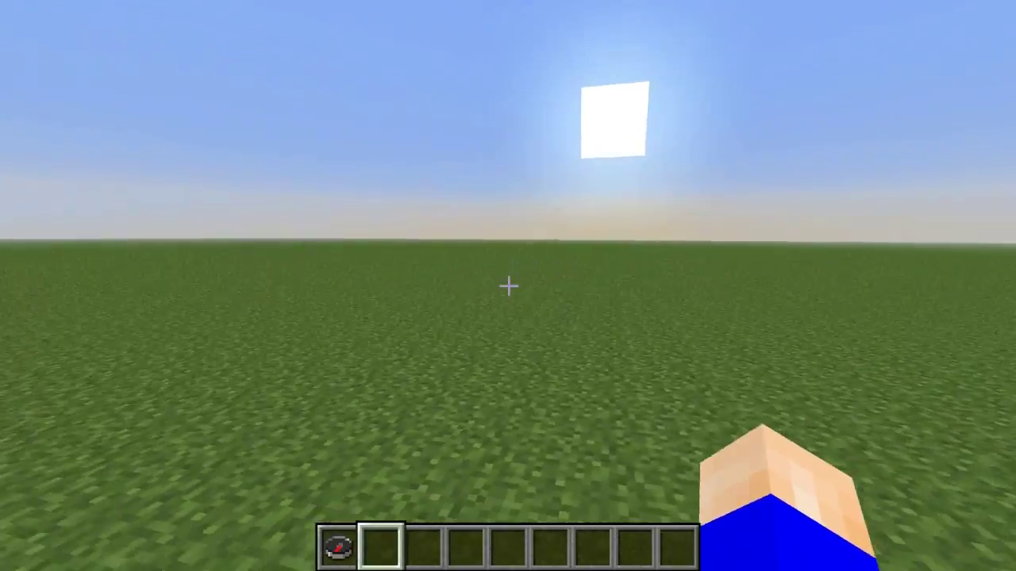
pyautogui.scroll(1, 508, 285)
pyautogui.scroll(-1, 507, 286)
pyautogui.scroll(1, 508, 285)
pyautogui.scroll(-1, 508, 286)
pyautogui.scroll(1, 508, 286)
pyautogui.scroll(-1, 508, 286)
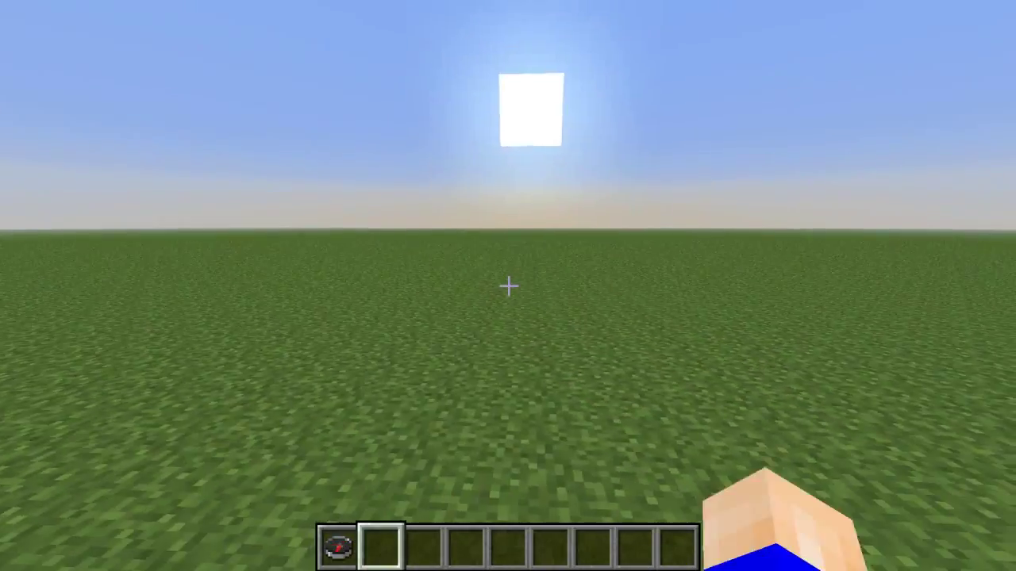
# Step: Disconnect from the server and rejoin it through a direct connection to localhost
pyautogui.press('Escape')
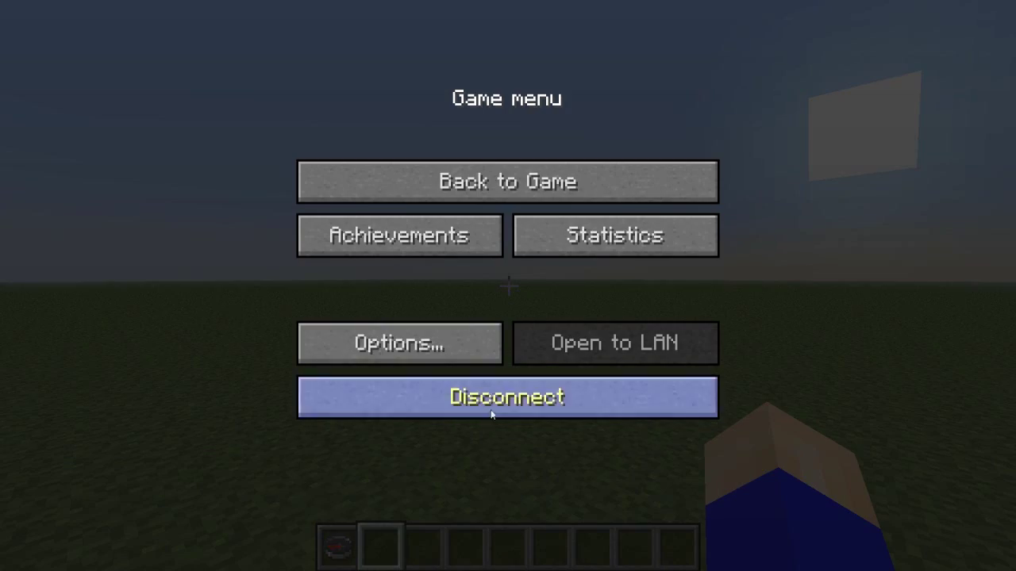
pyautogui.click(494, 397)
pyautogui.click(499, 339)
pyautogui.click(500, 476)
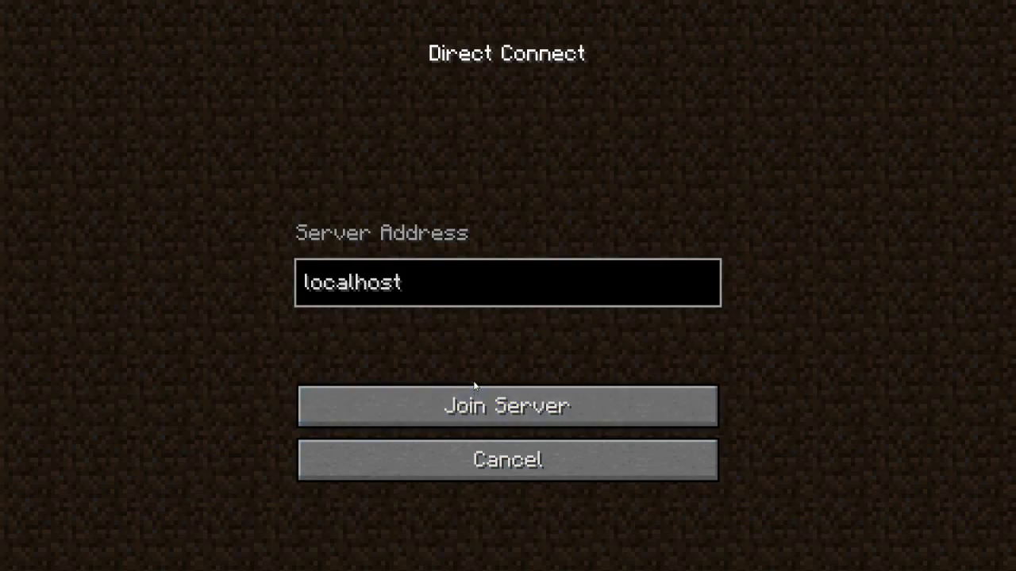
pyautogui.click(471, 390)
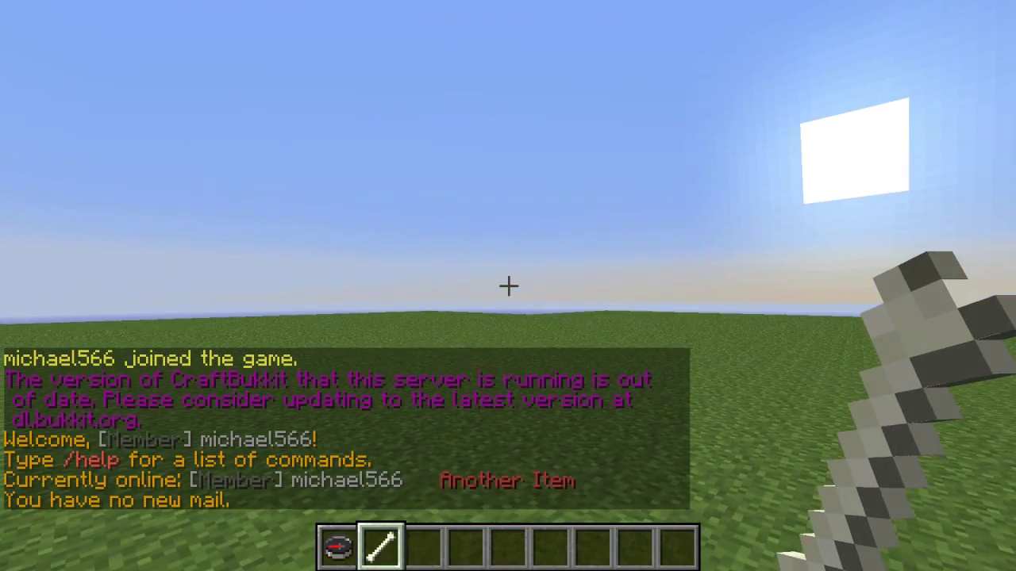
# Step: Inspect the two join items, the Another Item bone and the Teleporter compass, in the hotbar and inventory
pyautogui.scroll(-1, 508, 286)
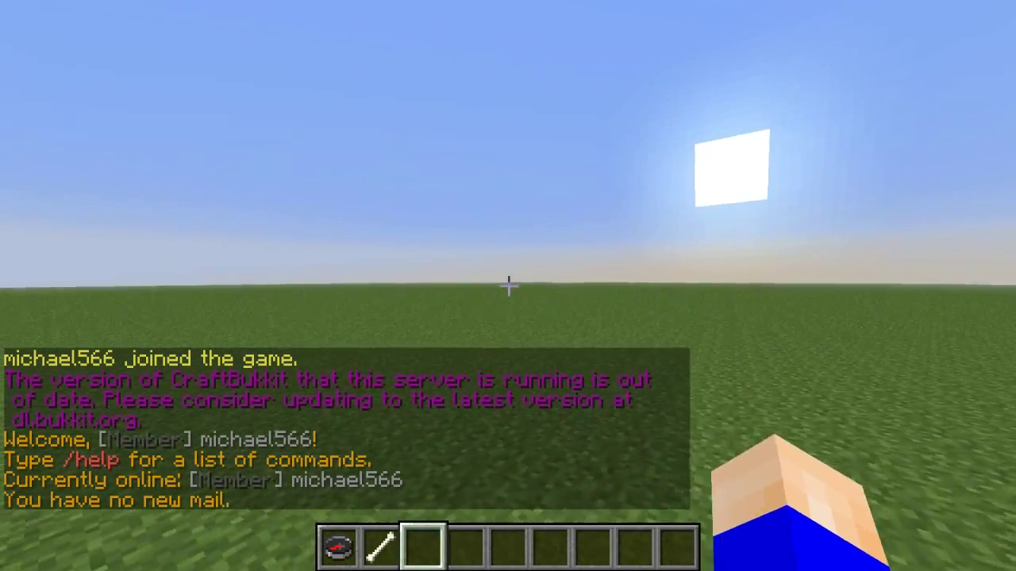
pyautogui.scroll(1, 508, 286)
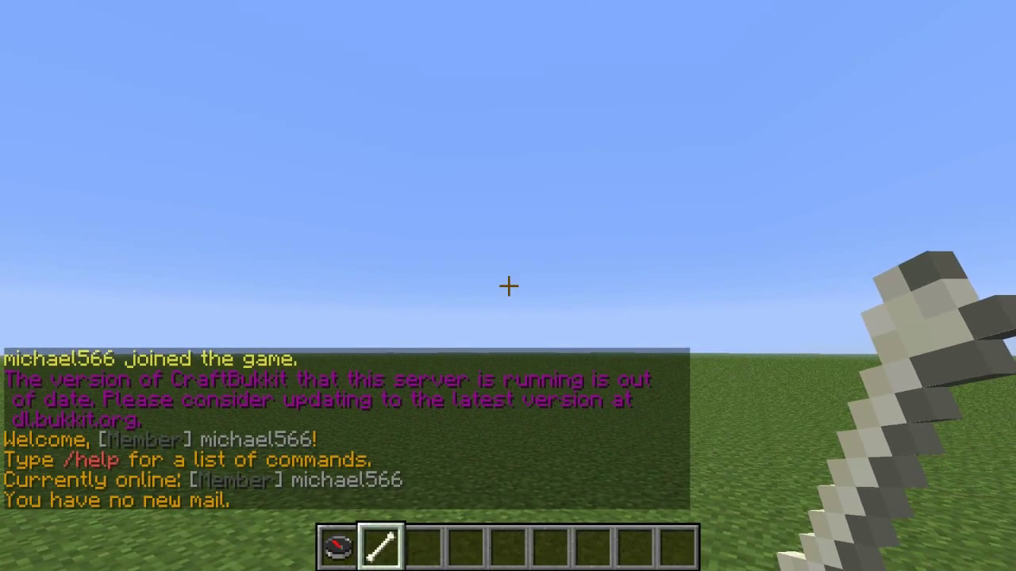
pyautogui.press('e')
pyautogui.press('e')
pyautogui.scroll(1, 508, 286)
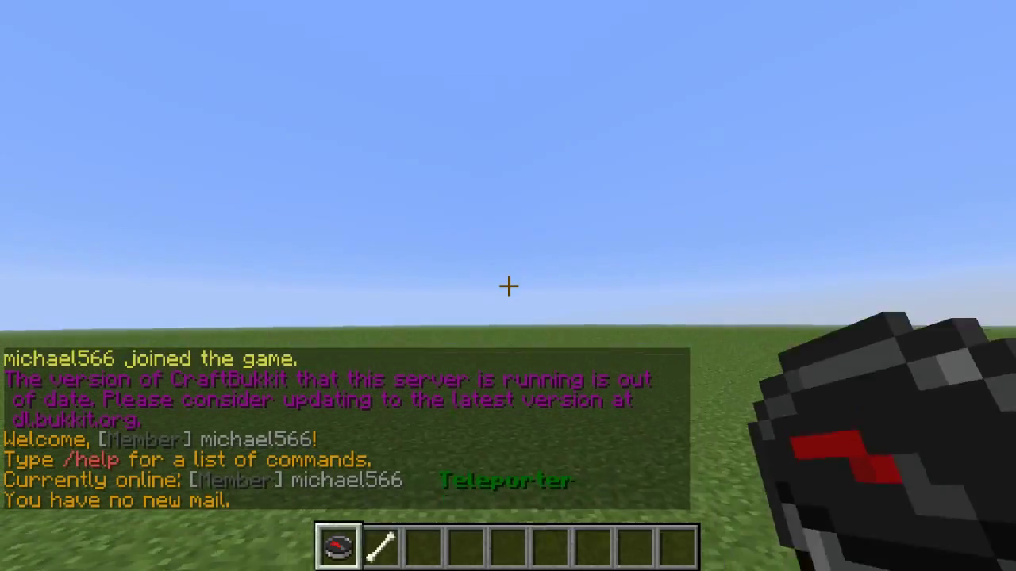
pyautogui.scroll(-1, 508, 286)
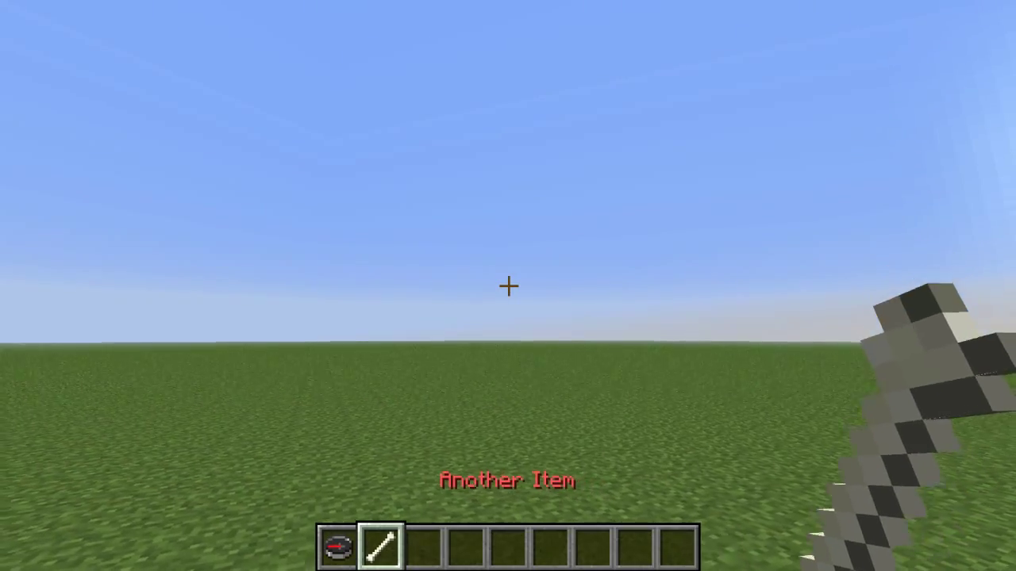
pyautogui.scroll(1, 508, 286)
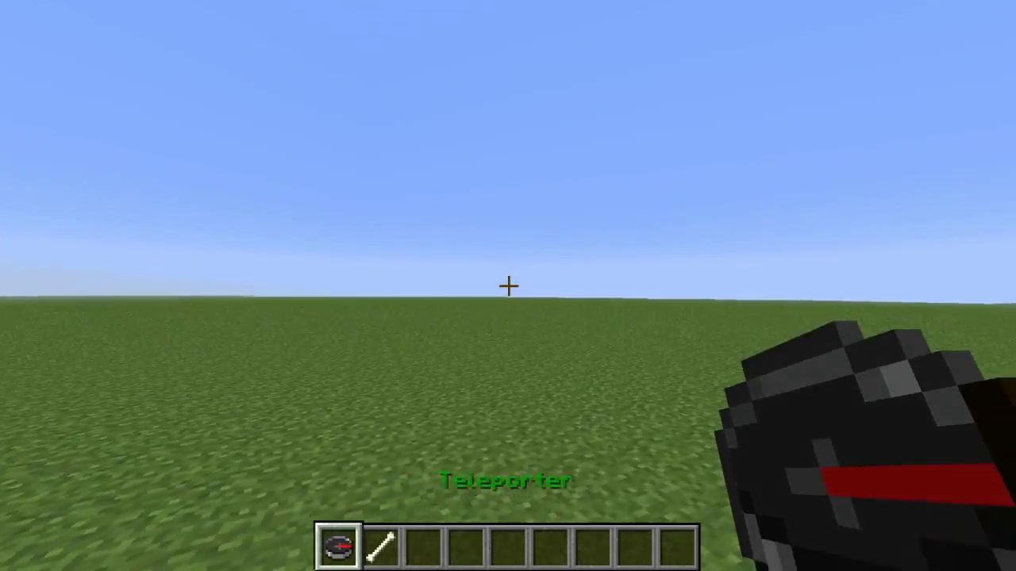
pyautogui.press('e')
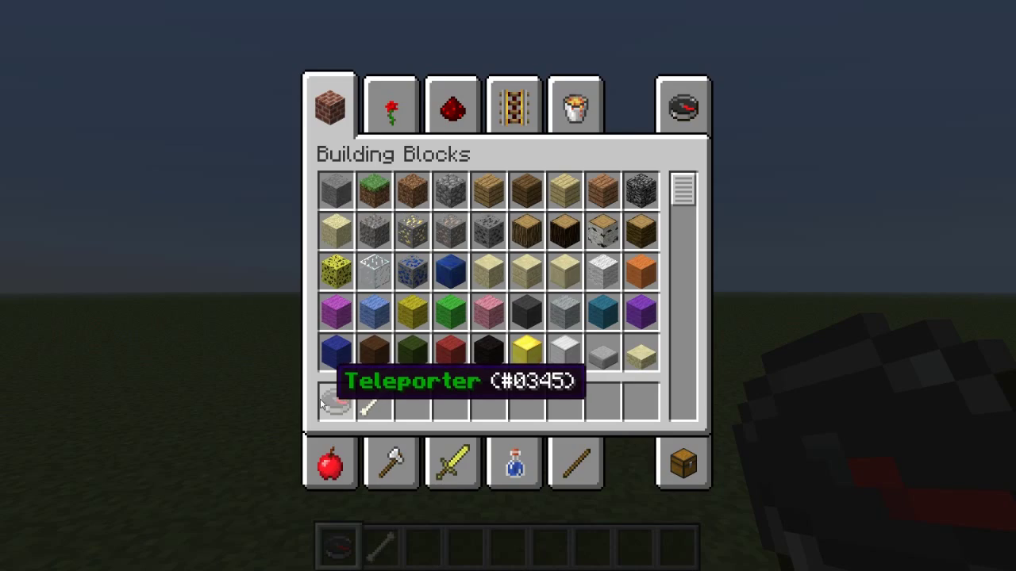
pyautogui.press('e')
pyautogui.scroll(-2, 508, 286)
pyautogui.scroll(1, 507, 286)
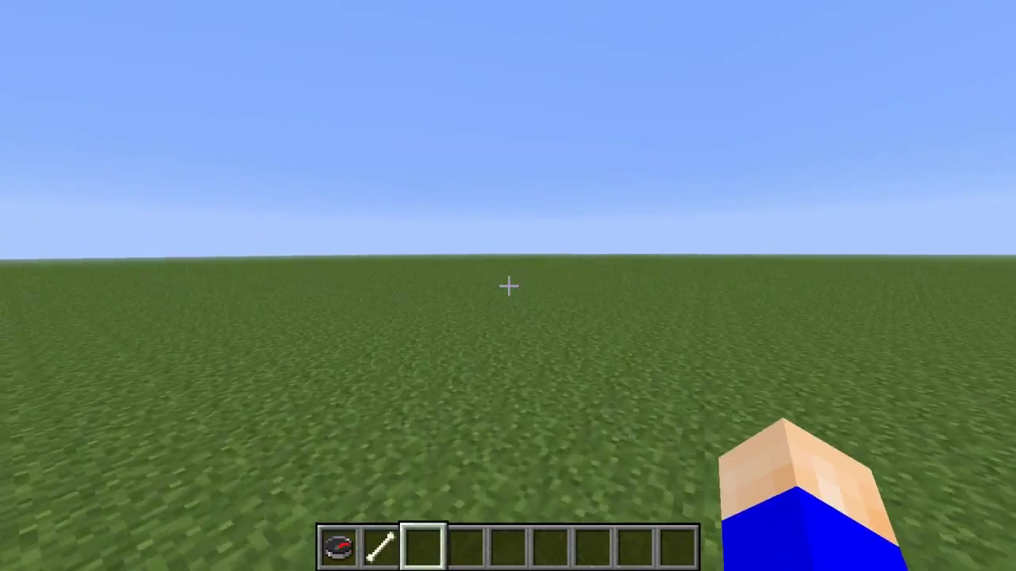
pyautogui.scroll(-1, 508, 285)
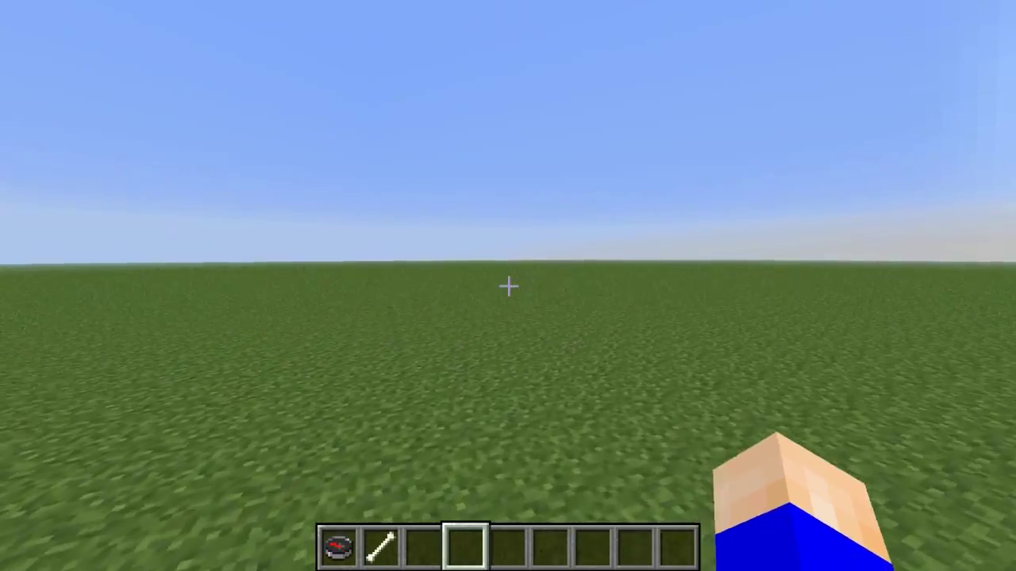
pyautogui.press('w')
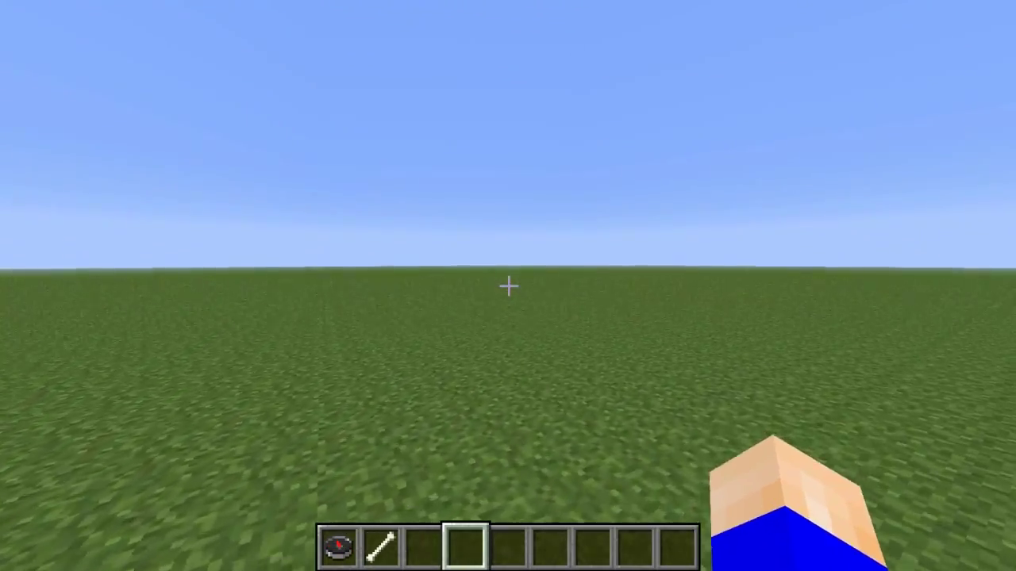
pyautogui.press('w')
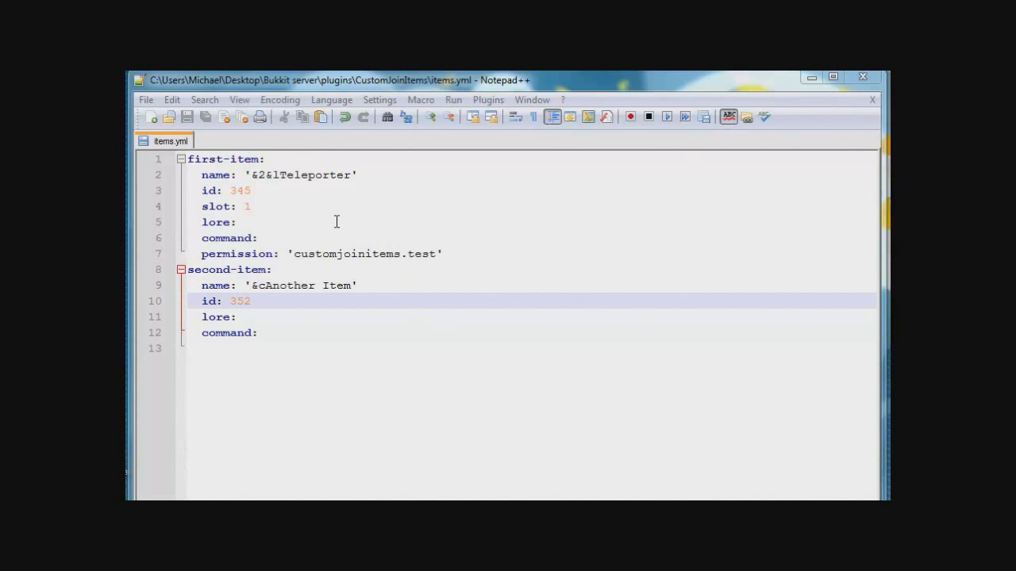
# Step: Switch to items.yml in Notepad++ and review the first item's key, name with colour codes, id, slot and lore fields
pyautogui.click(336, 222)
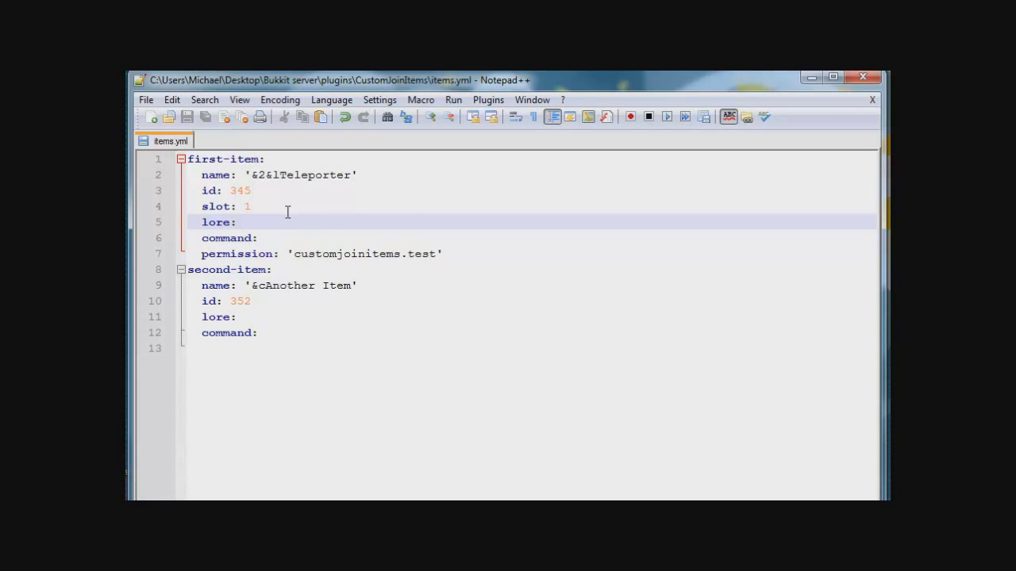
pyautogui.click(211, 163)
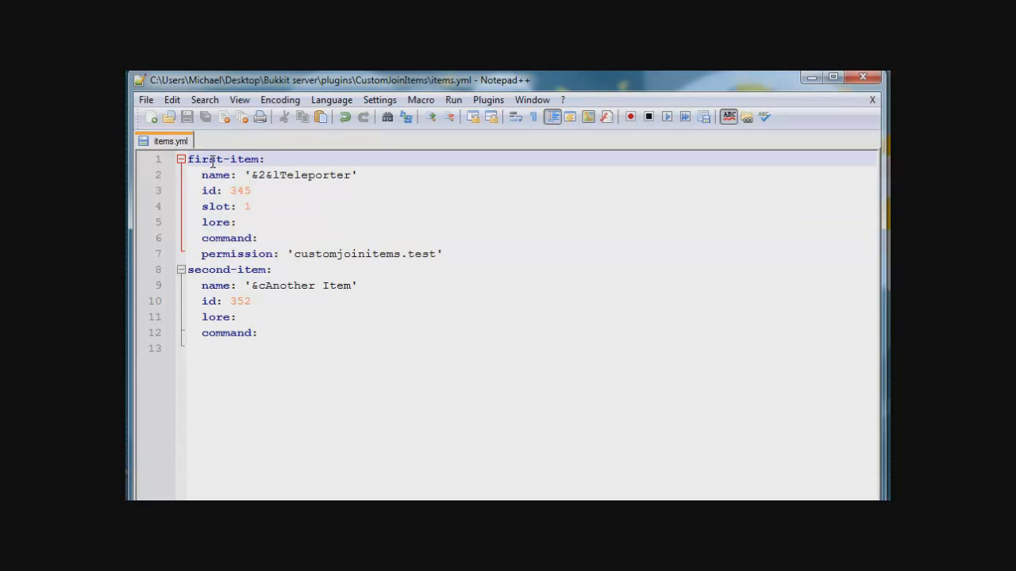
pyautogui.moveTo(212, 163); pyautogui.dragTo(230, 188)
pyautogui.click(269, 178)
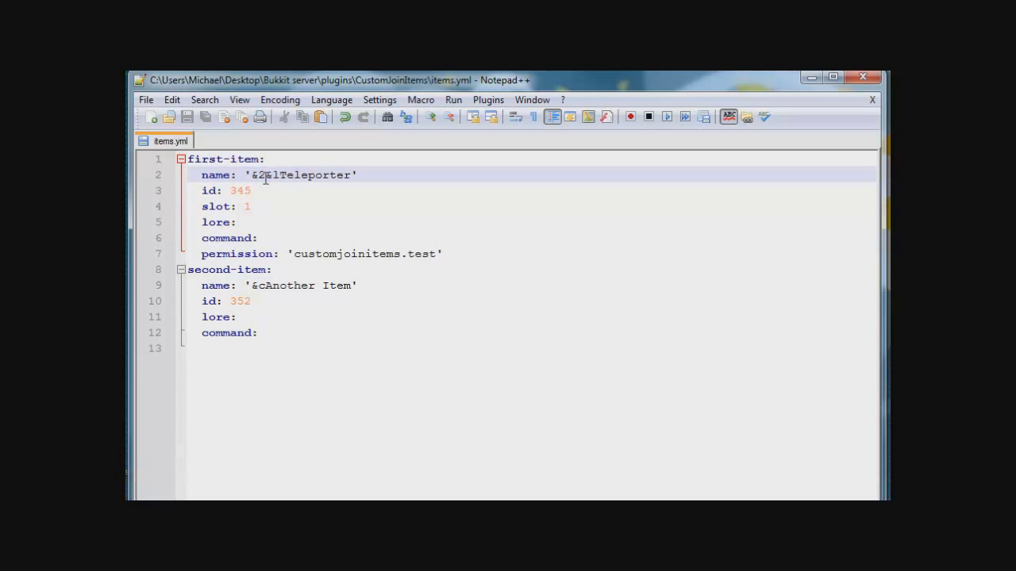
pyautogui.moveTo(258, 176); pyautogui.dragTo(351, 175)
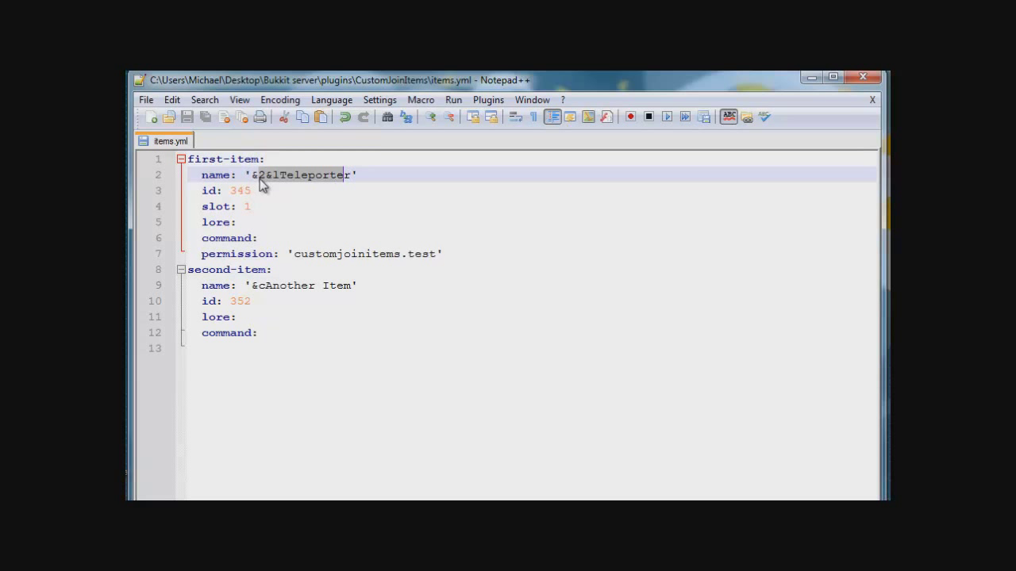
pyautogui.click(308, 174)
pyautogui.moveTo(251, 191)
pyautogui.mouseDown()
pyautogui.moveTo(231, 191)
pyautogui.moveTo(247, 206)
pyautogui.mouseUp()
pyautogui.click(261, 208)
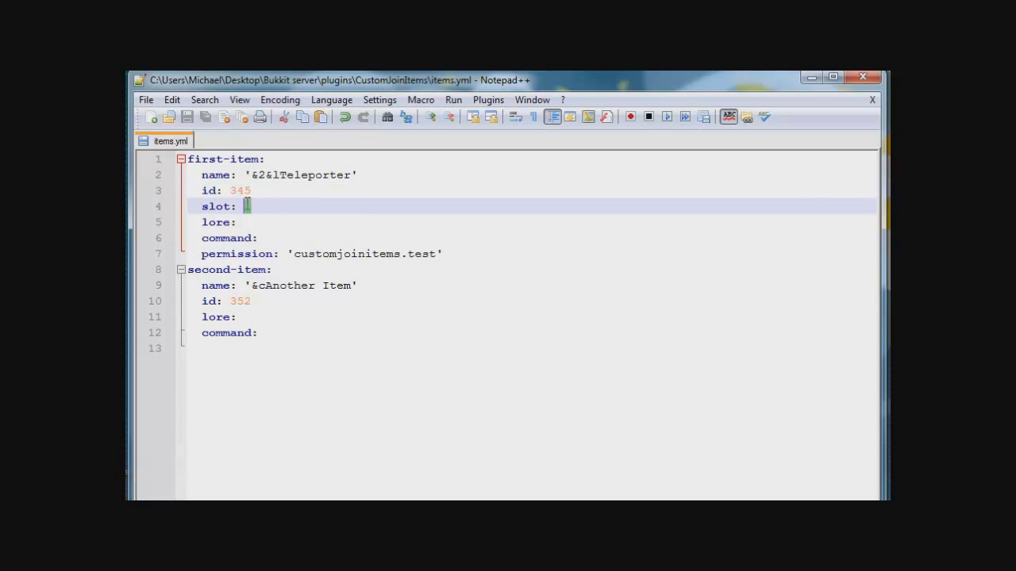
pyautogui.click(268, 208)
pyautogui.click(246, 223)
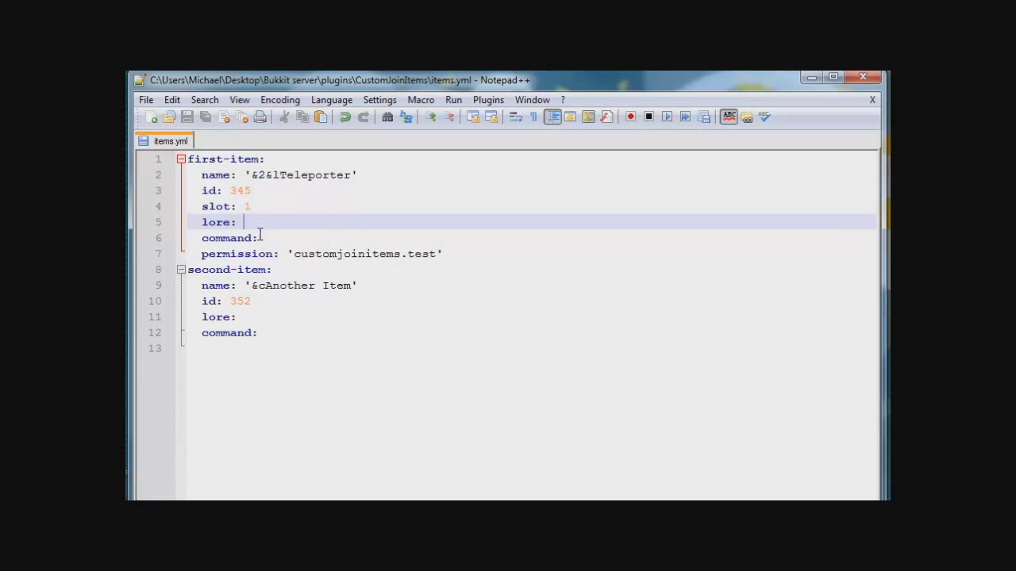
# Step: Set the first item's command to "broadcast Welcome!"
pyautogui.click(275, 238)
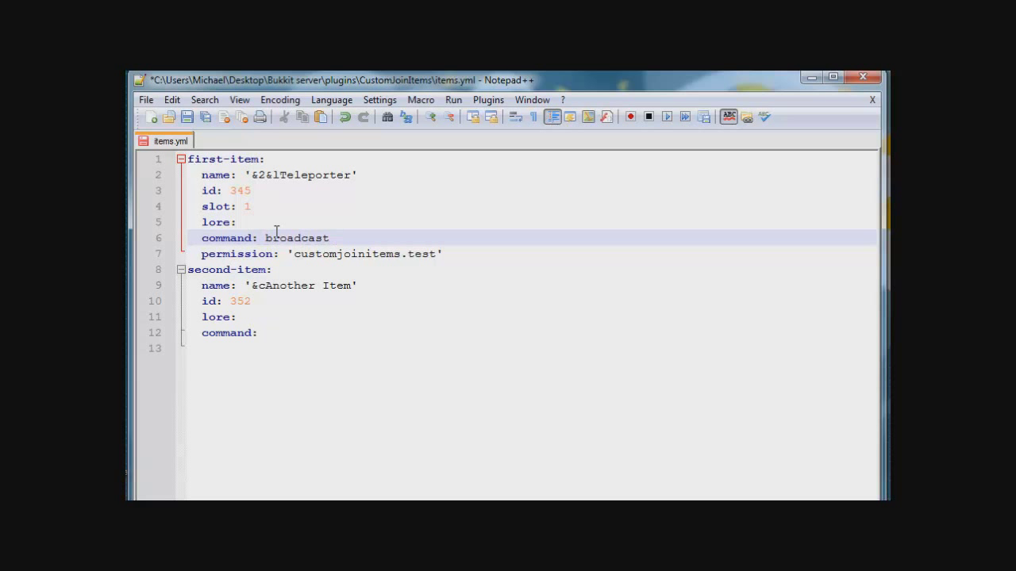
pyautogui.write('broadcast Welcome!')
pyautogui.moveTo(264, 242); pyautogui.dragTo(329, 238)
pyautogui.click(311, 238)
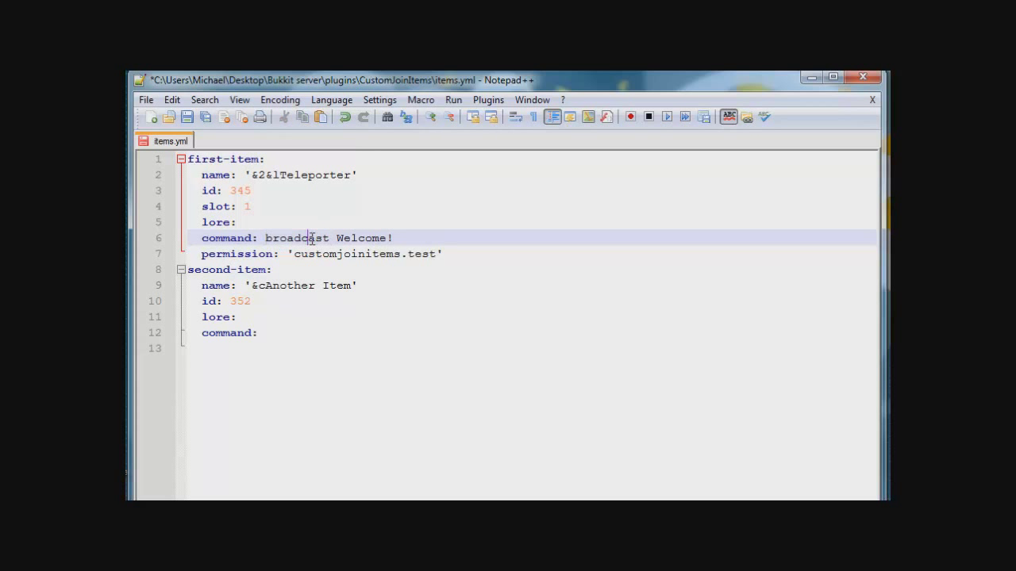
# Step: Review the second item's entry and set its command to "broadcast This works!"
pyautogui.click(370, 268)
pyautogui.click(369, 286)
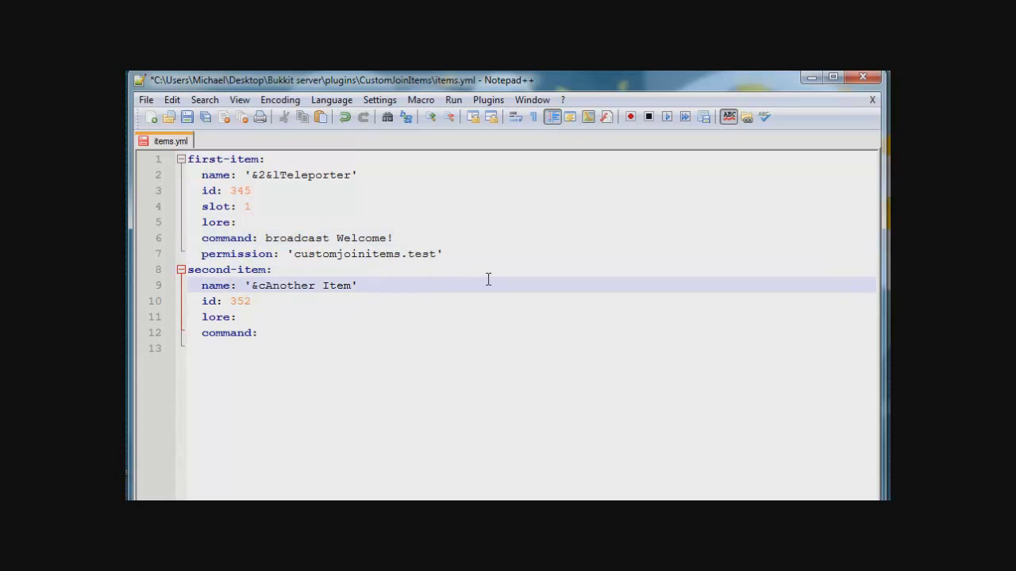
pyautogui.moveTo(201, 271); pyautogui.dragTo(248, 332)
pyautogui.click(254, 302)
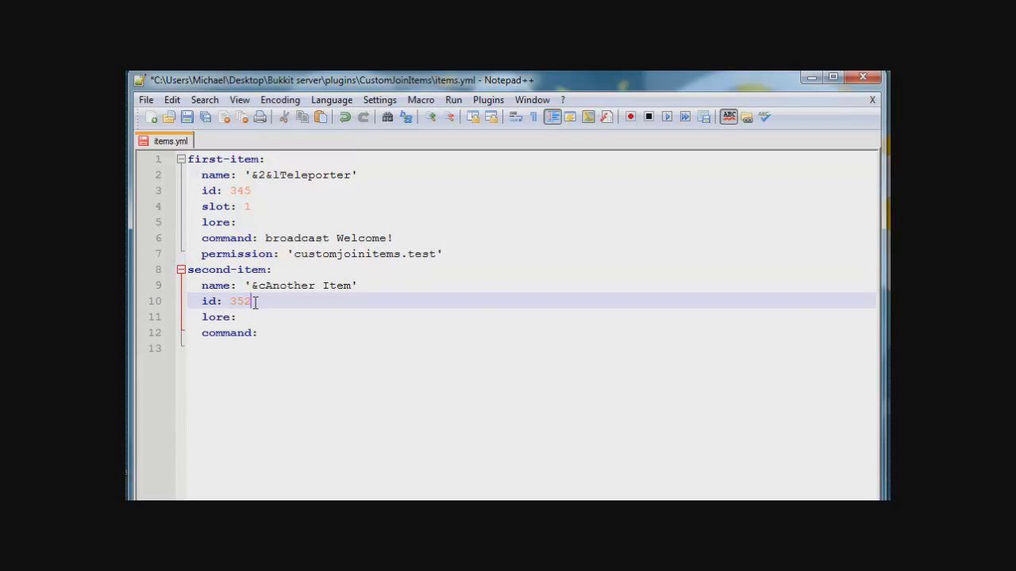
pyautogui.click(272, 333)
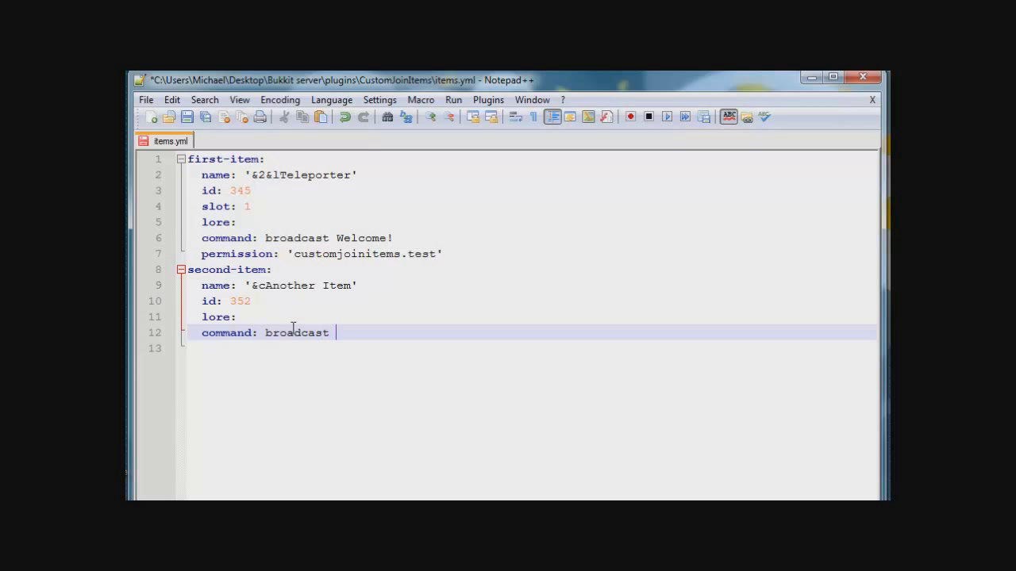
pyautogui.write('broadcast Tyh')
# Step: Add a "third-item:" key below the second item's entry in items.yml
pyautogui.press('Return')
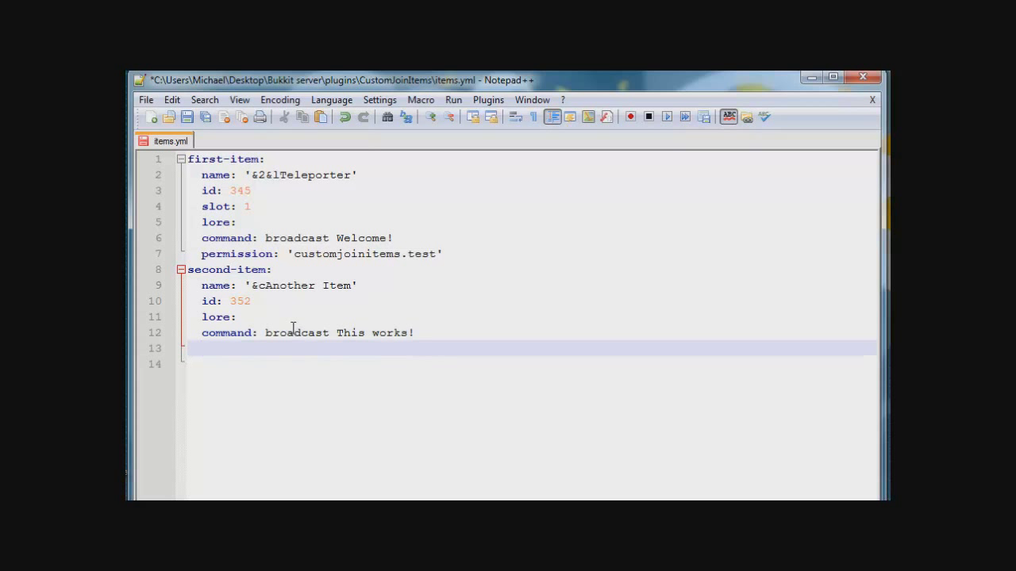
pyautogui.press('Return')
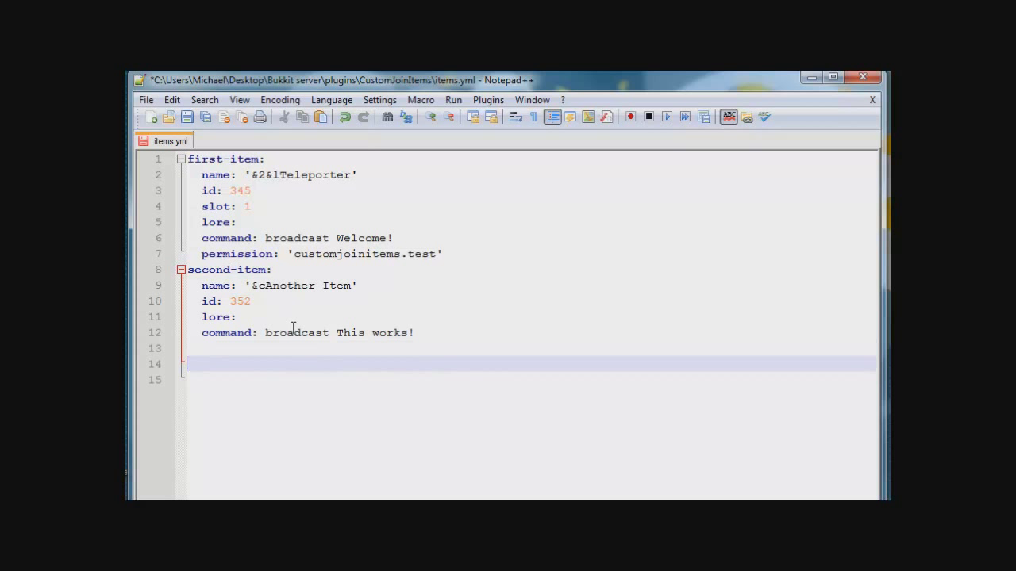
pyautogui.press('Up')
pyautogui.write('t')
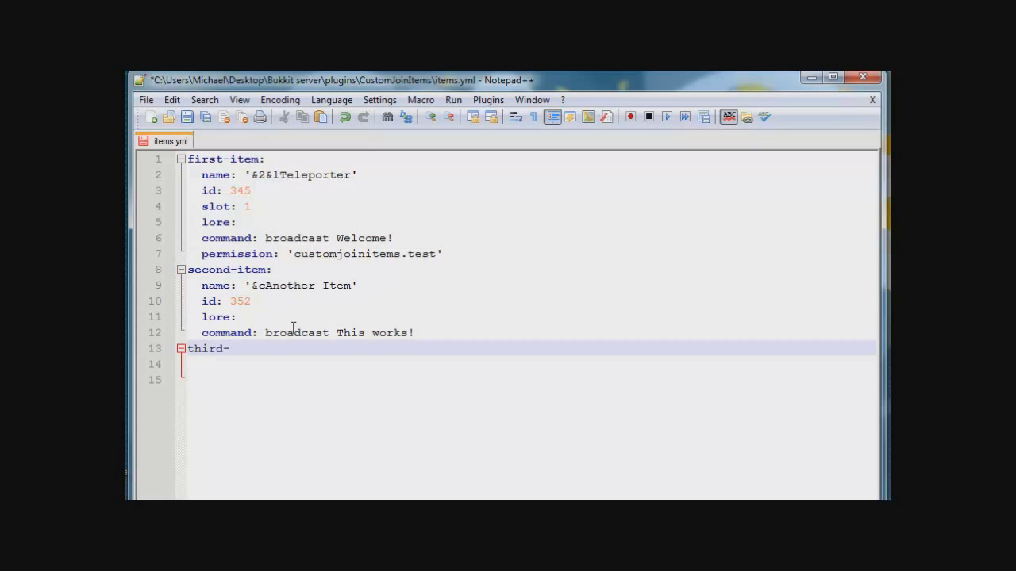
pyautogui.write('hird-item:')
pyautogui.moveTo(192, 350)
pyautogui.mouseDown()
pyautogui.moveTo(189, 363)
pyautogui.moveTo(191, 350)
pyautogui.mouseUp()
pyautogui.press('Return')
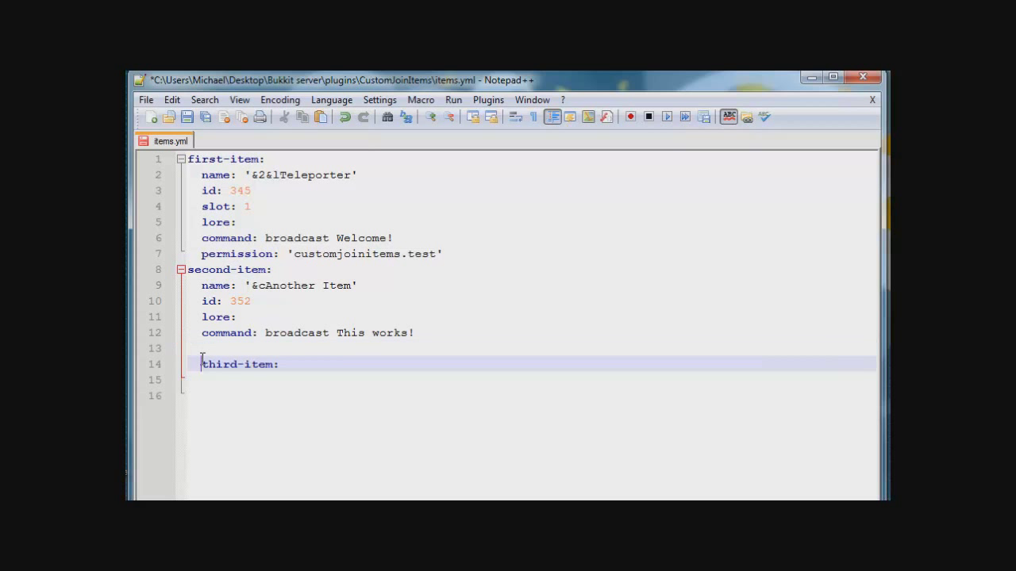
# Step: Delete the third-item line, leaving only the first and second item entries, and save items.yml
pyautogui.click(305, 369)
pyautogui.moveTo(417, 358); pyautogui.dragTo(186, 363)
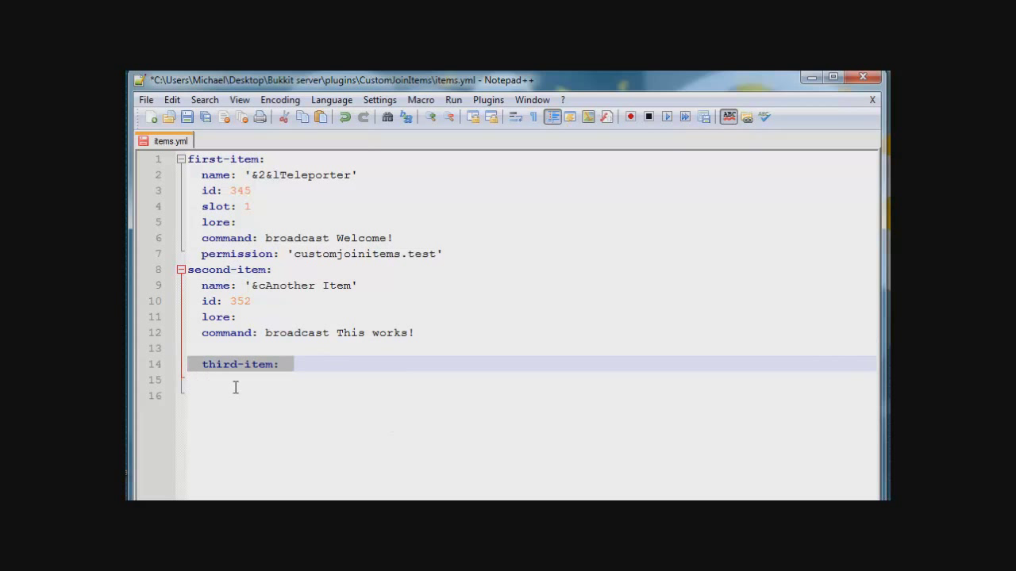
pyautogui.press('BackSpace')
pyautogui.press('BackSpace')
pyautogui.hotkey('ctrl', 's')
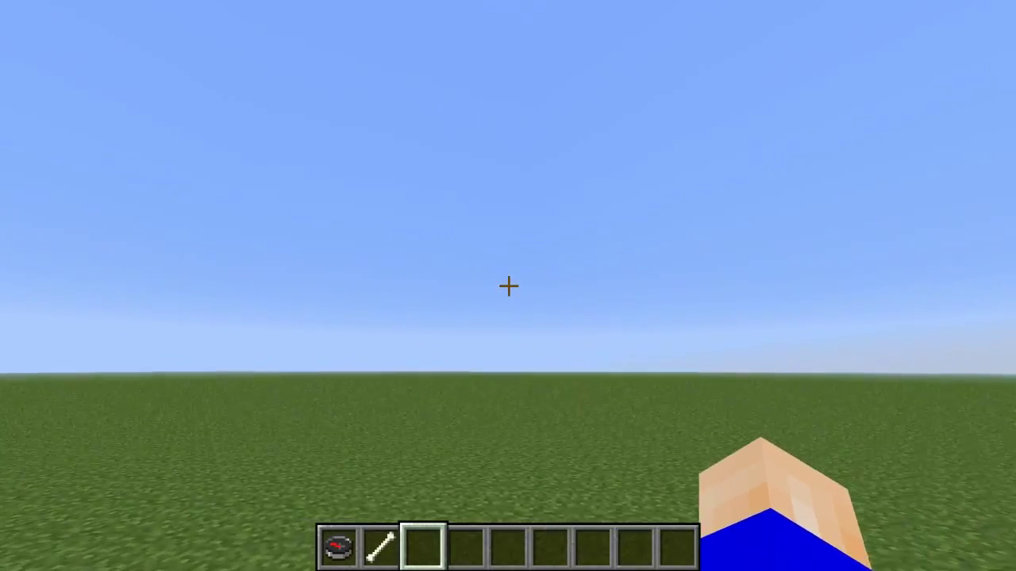
# Step: Switch to Minecraft and reload the plugin configuration with the command "/cji reload"
pyautogui.press('/')
pyautogui.write('cj')
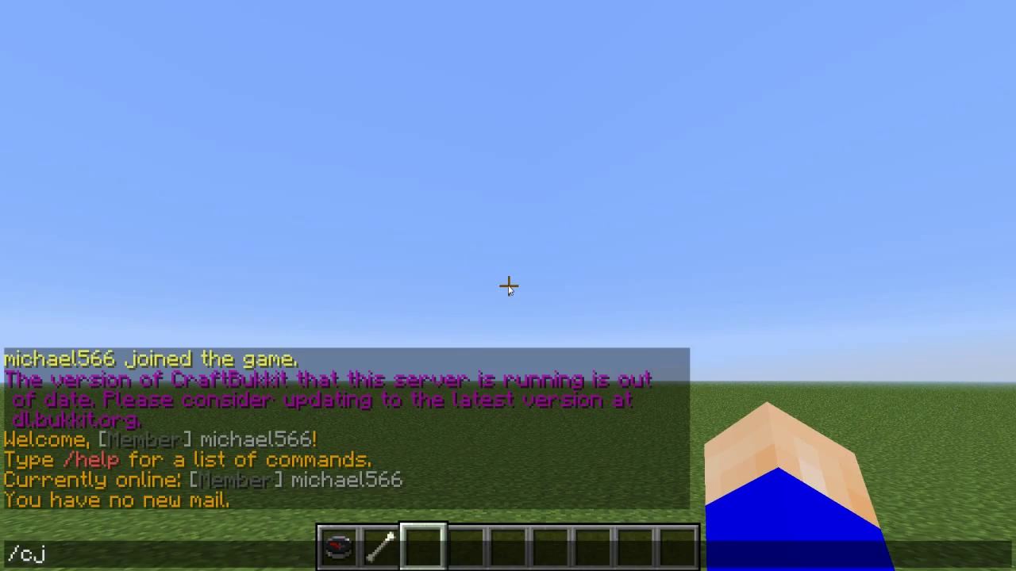
pyautogui.write('i repa')
pyautogui.press('BackSpace')
pyautogui.press('BackSpace')
pyautogui.write(';load')
pyautogui.press('Return')
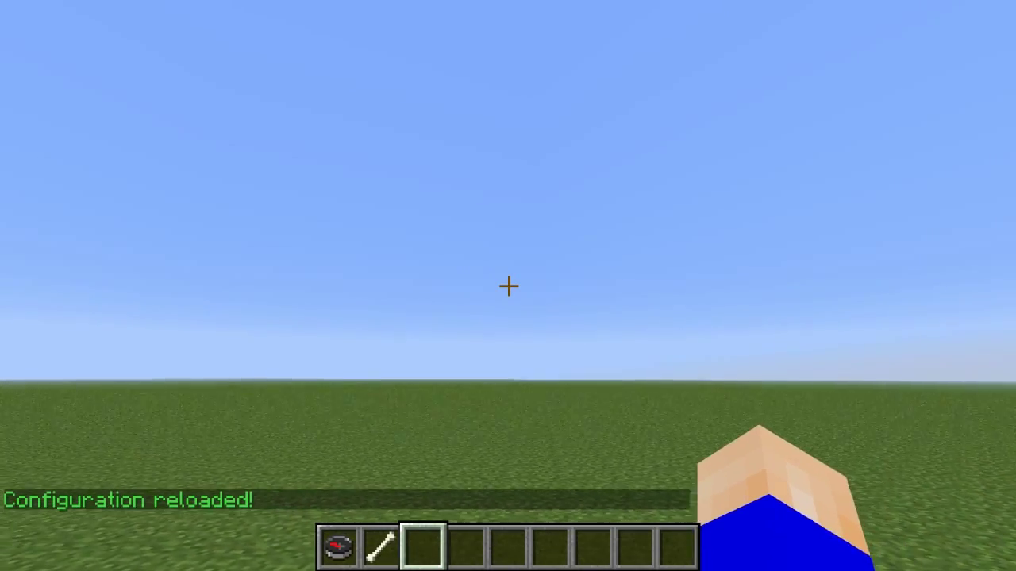
# Step: Disconnect from the server and rejoin it through a direct connection to localhost
pyautogui.press('Escape')
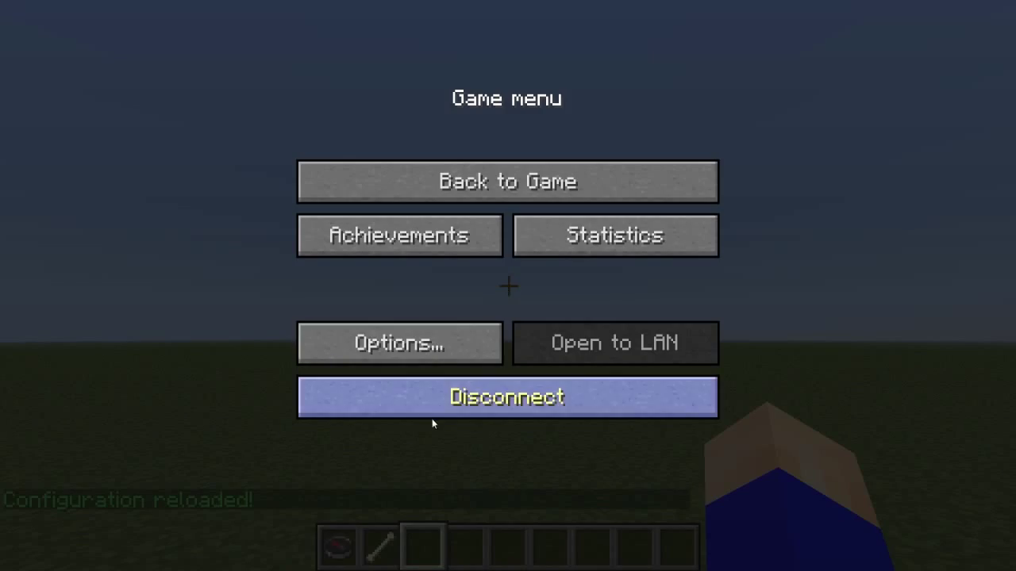
pyautogui.click(511, 403)
pyautogui.click(511, 337)
pyautogui.click(554, 480)
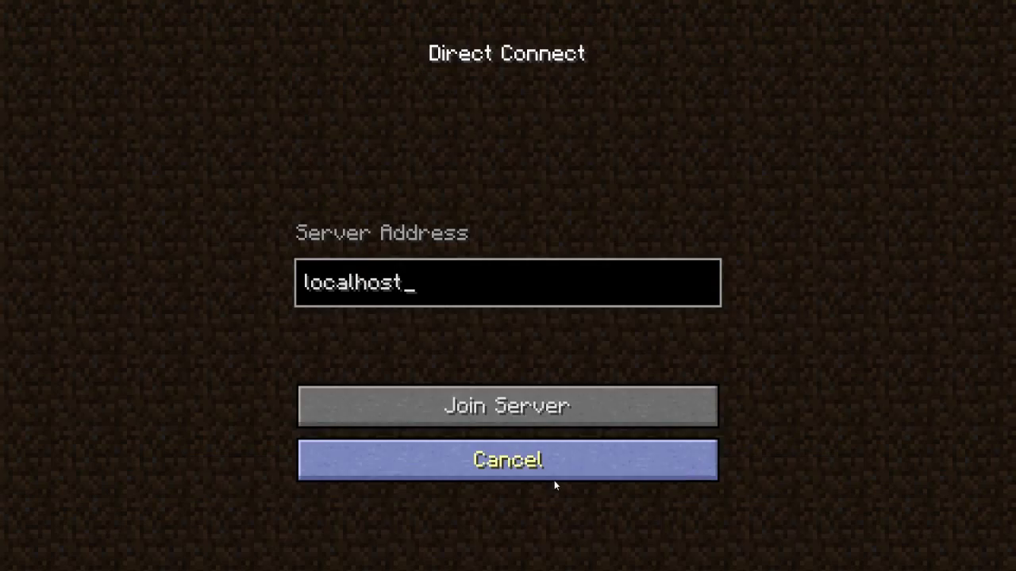
pyautogui.click(488, 409)
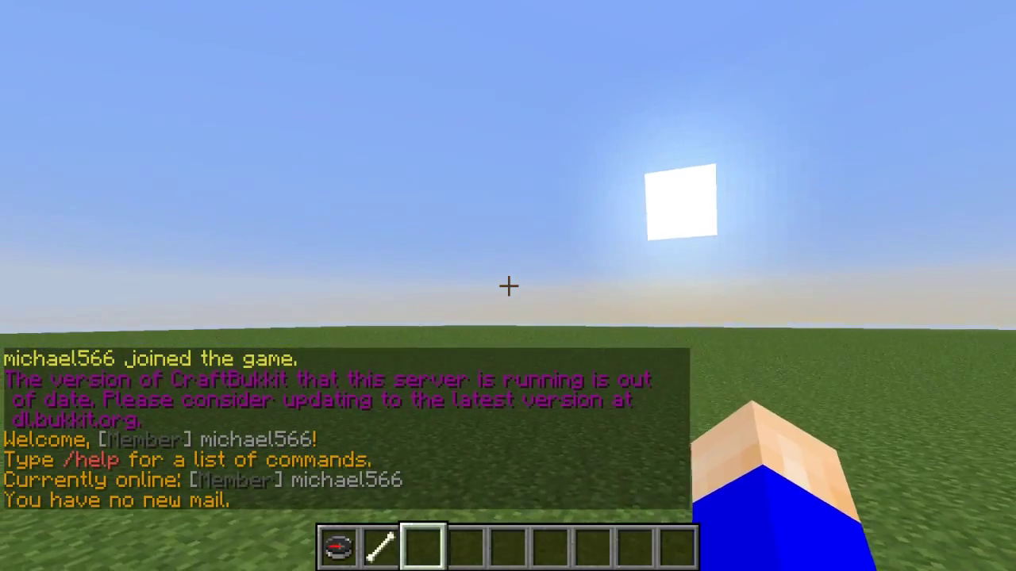
# Step: Inspect the join items in the hotbar row of the inventory, including the bone's name
pyautogui.scroll(-1, 508, 286)
pyautogui.press('e')
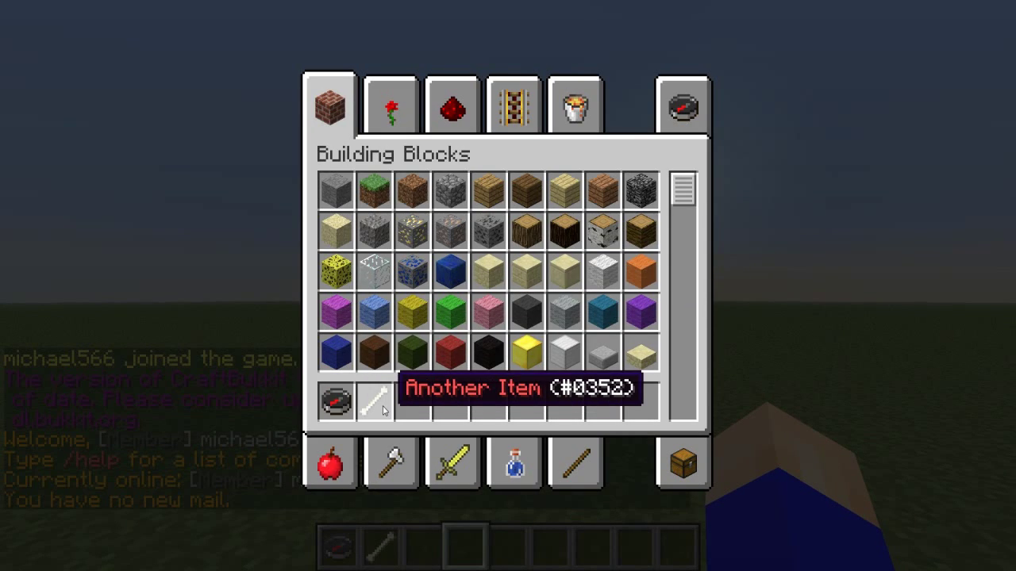
pyautogui.press('e')
# Step: Use the Teleporter compass from the first hotbar slot and check its broadcast in the chat
pyautogui.press('1')
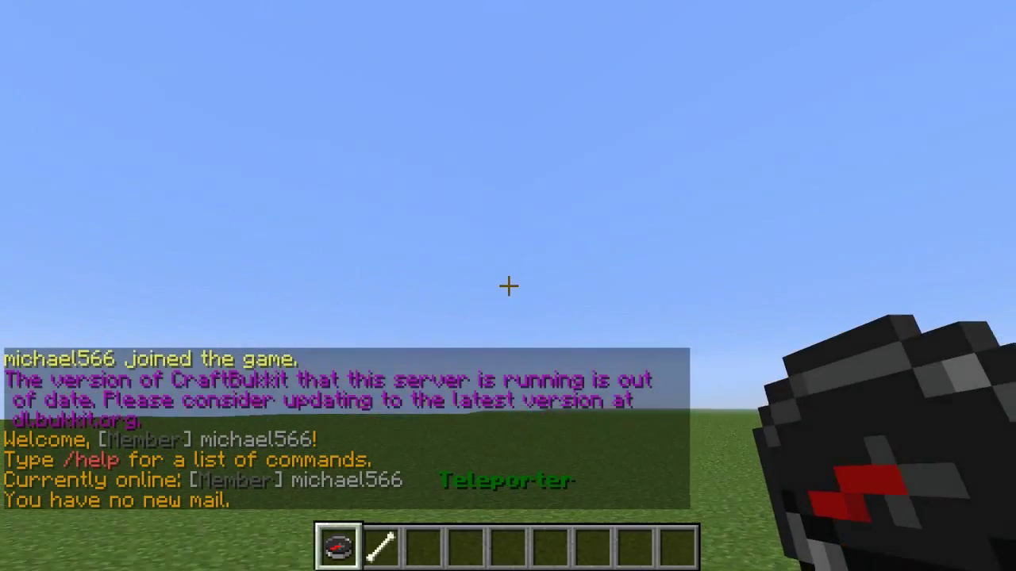
pyautogui.rightClick(508, 286)
pyautogui.press('Escape')
pyautogui.press('t')
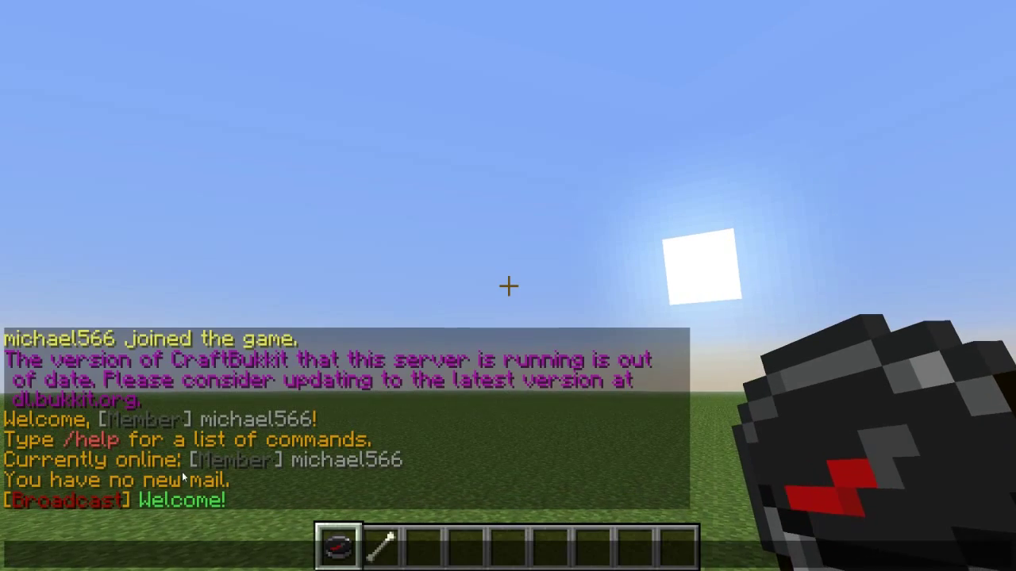
pyautogui.press('Escape')
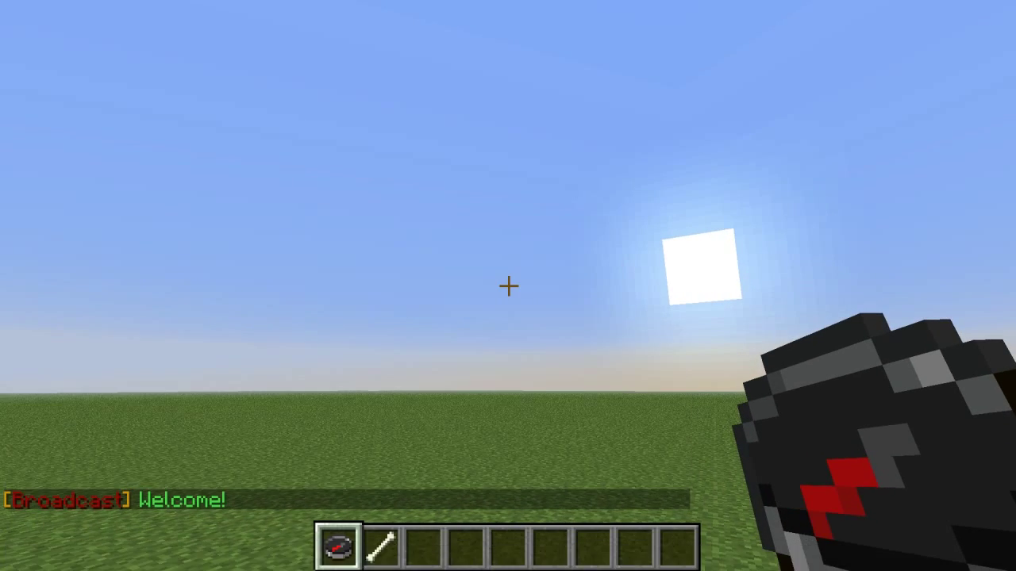
# Step: Use the Another Item bone from the second hotbar slot and check its broadcast in the chat
pyautogui.scroll(-1, 508, 286)
pyautogui.rightClick(507, 286)
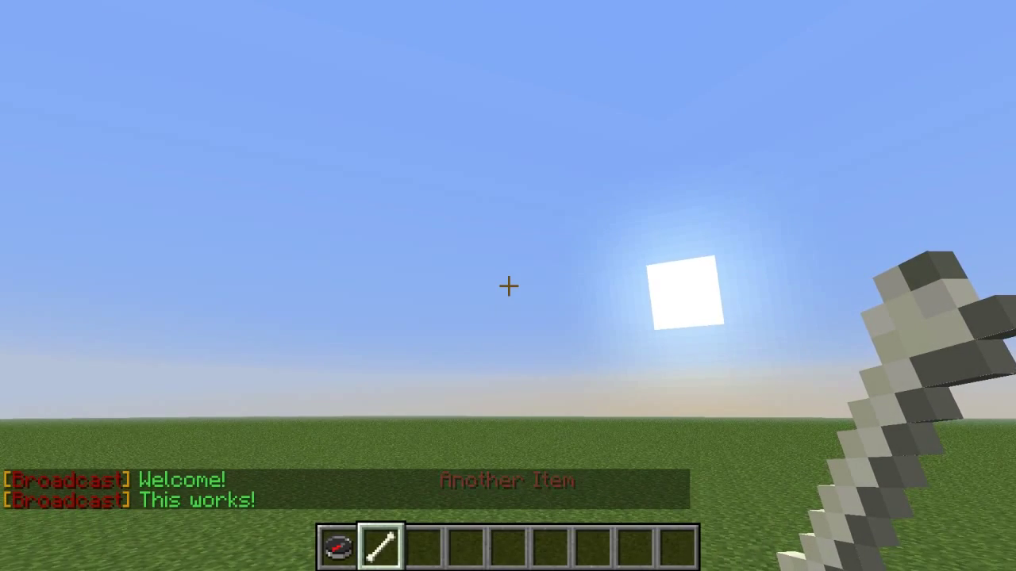
pyautogui.press('t')
pyautogui.press('Escape')
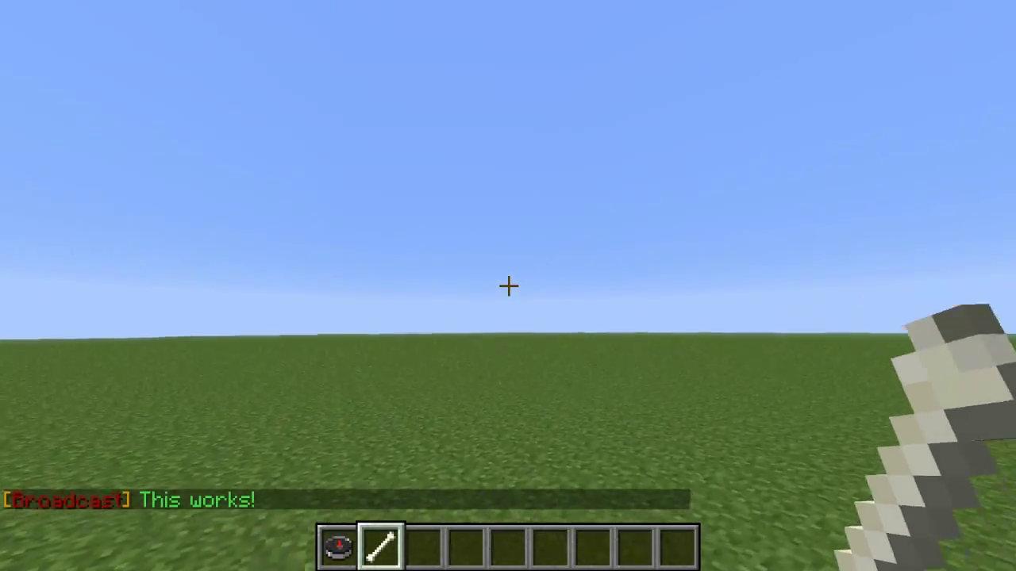
pyautogui.scroll(8, 509, 286)
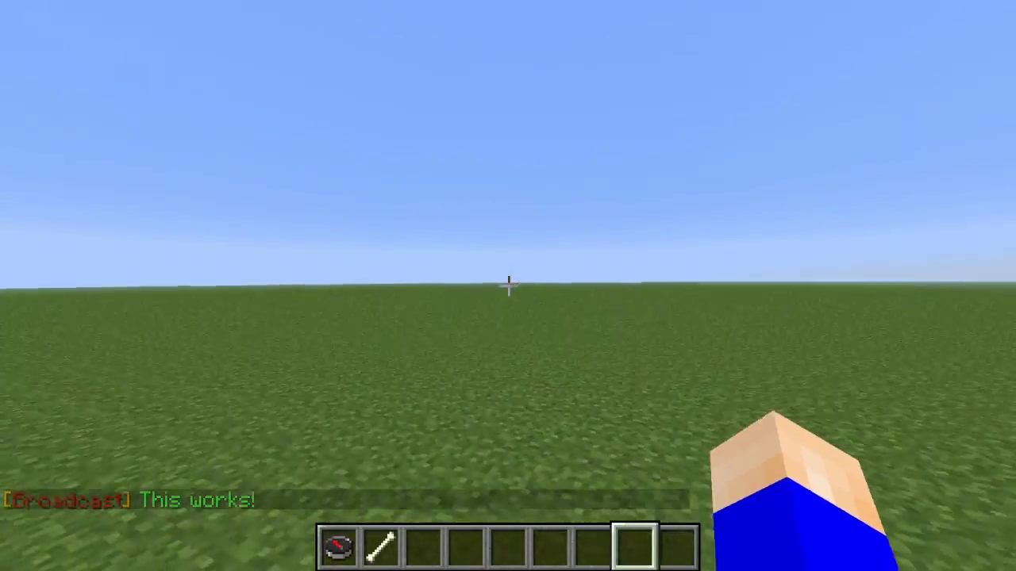
pyautogui.scroll(2, 508, 287)
pyautogui.scroll(-1, 509, 286)
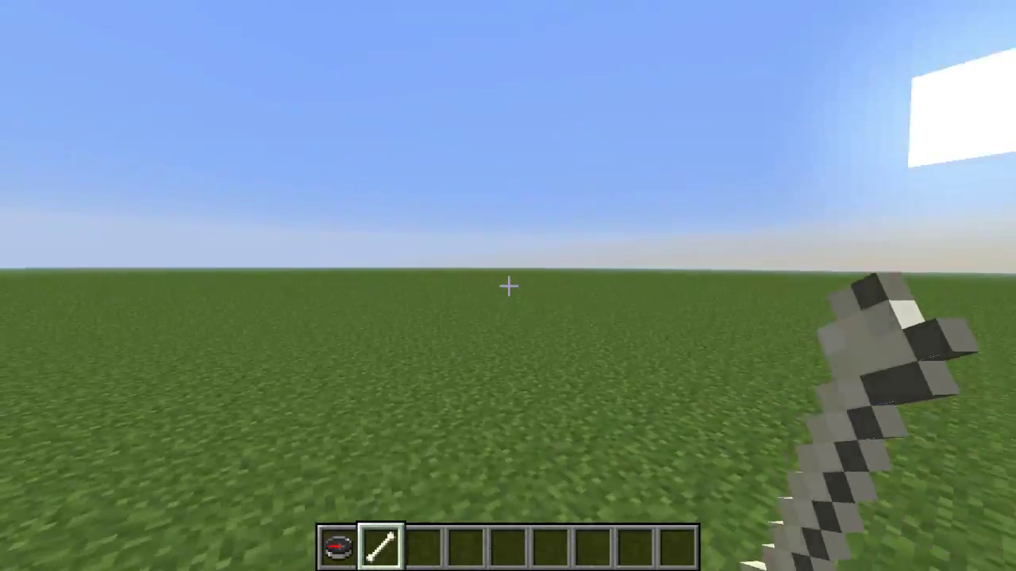
pyautogui.scroll(-1, 508, 286)
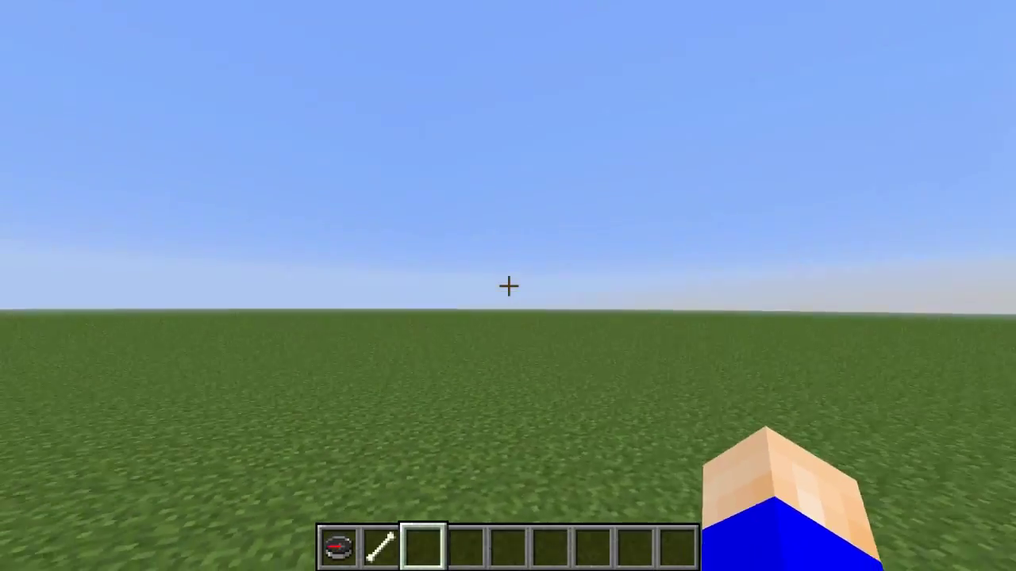